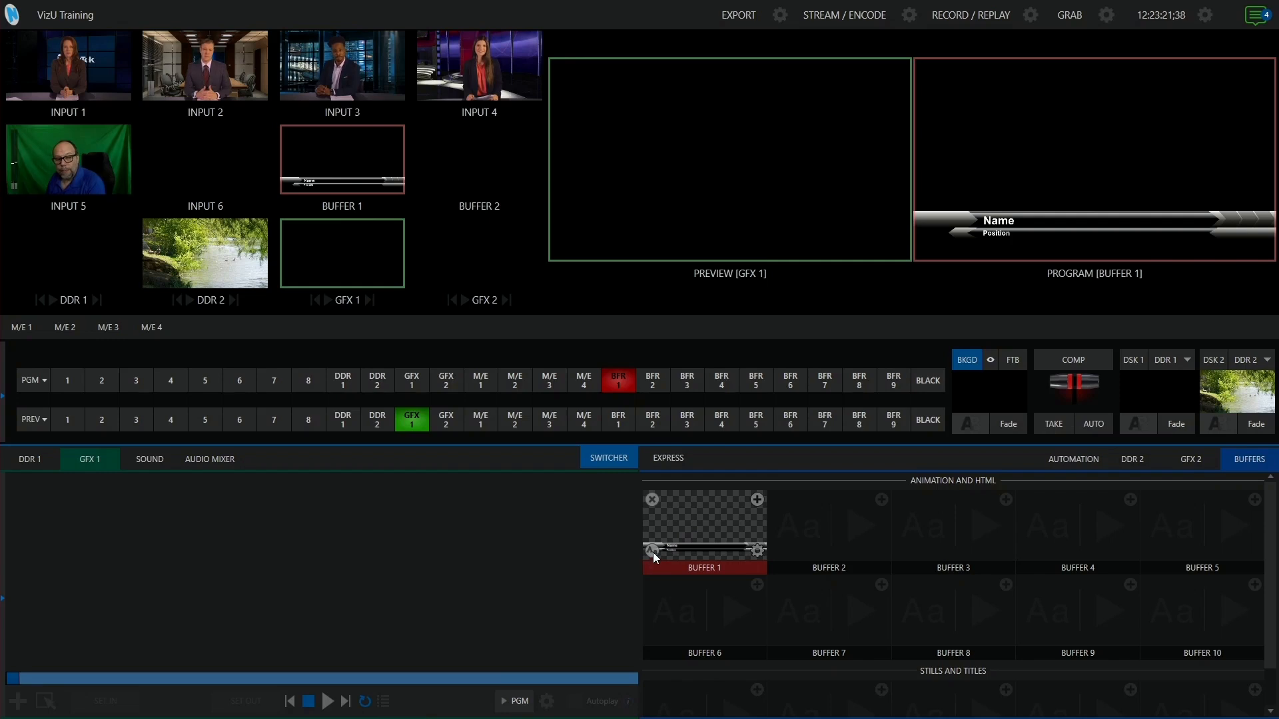
# - Open the Buffer 1 title for editing and replace the Name text with the %Time% variable
pyautogui.click(651, 555)
pyautogui.moveTo(455, 274); pyautogui.dragTo(477, 217)
pyautogui.doubleClick(353, 471)
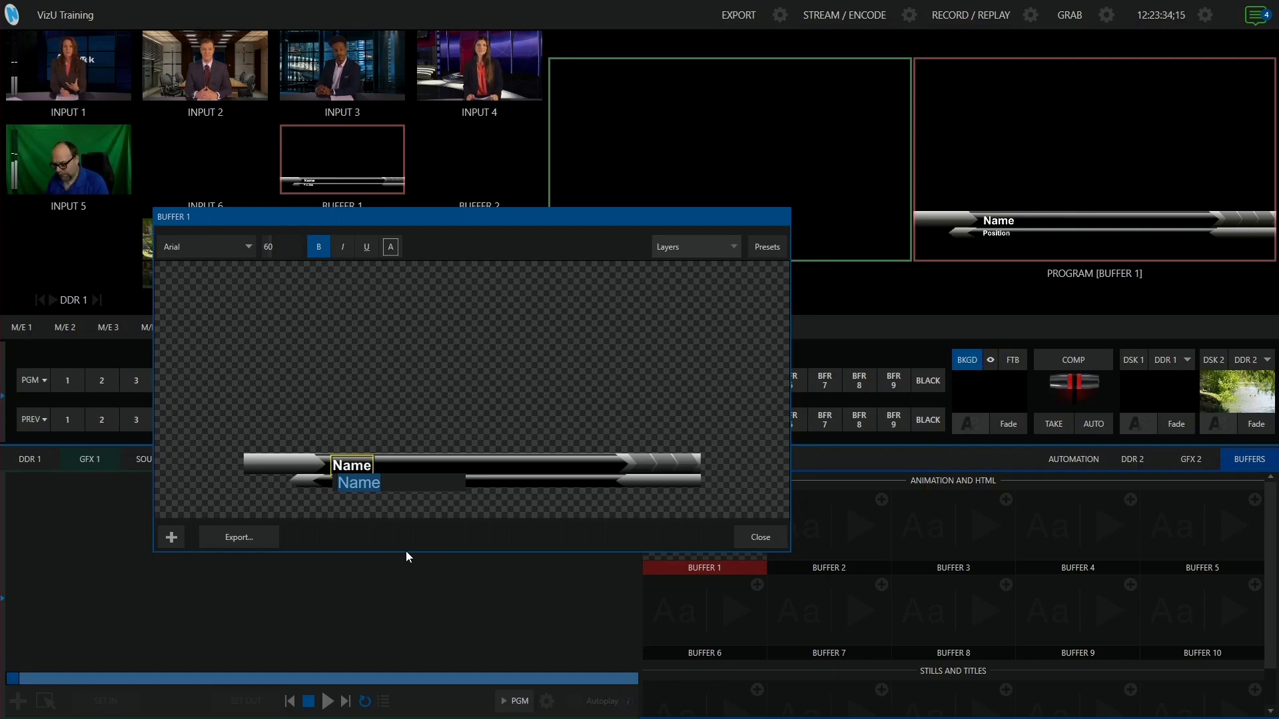
pyautogui.write('%')
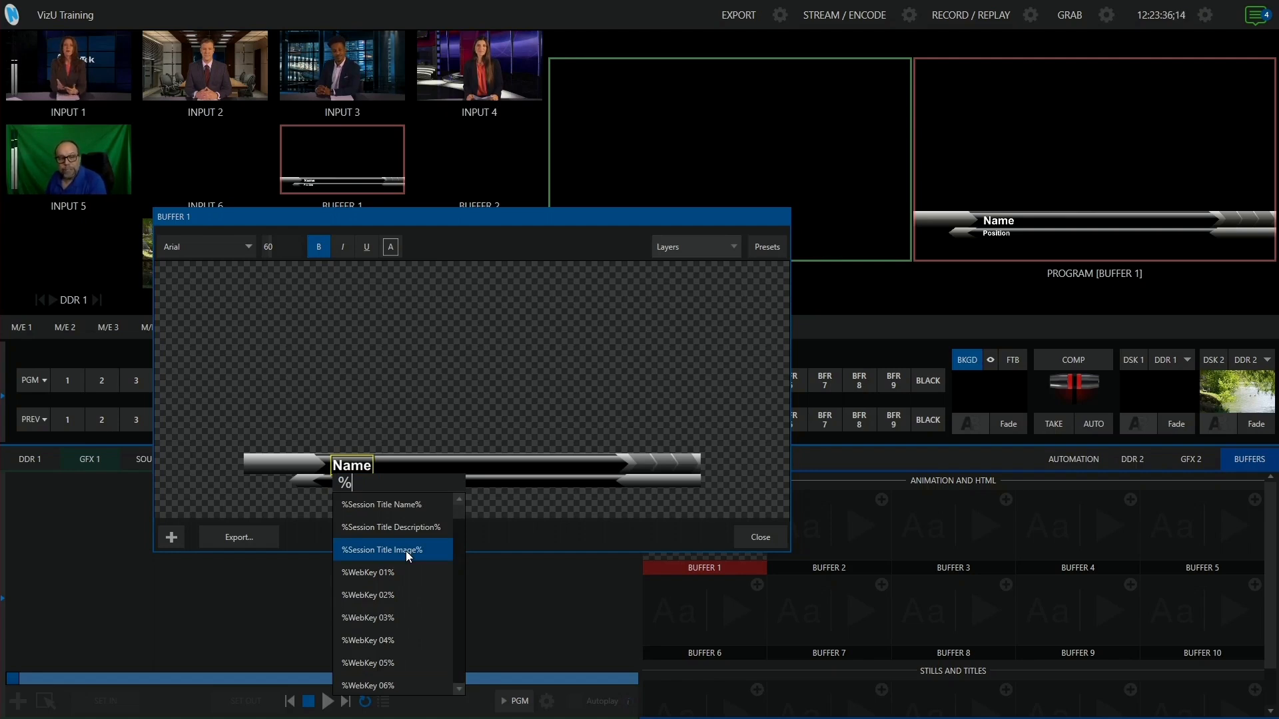
pyautogui.moveTo(458, 510)
pyautogui.mouseDown()
pyautogui.moveTo(466, 666)
pyautogui.moveTo(465, 502)
pyautogui.mouseUp()
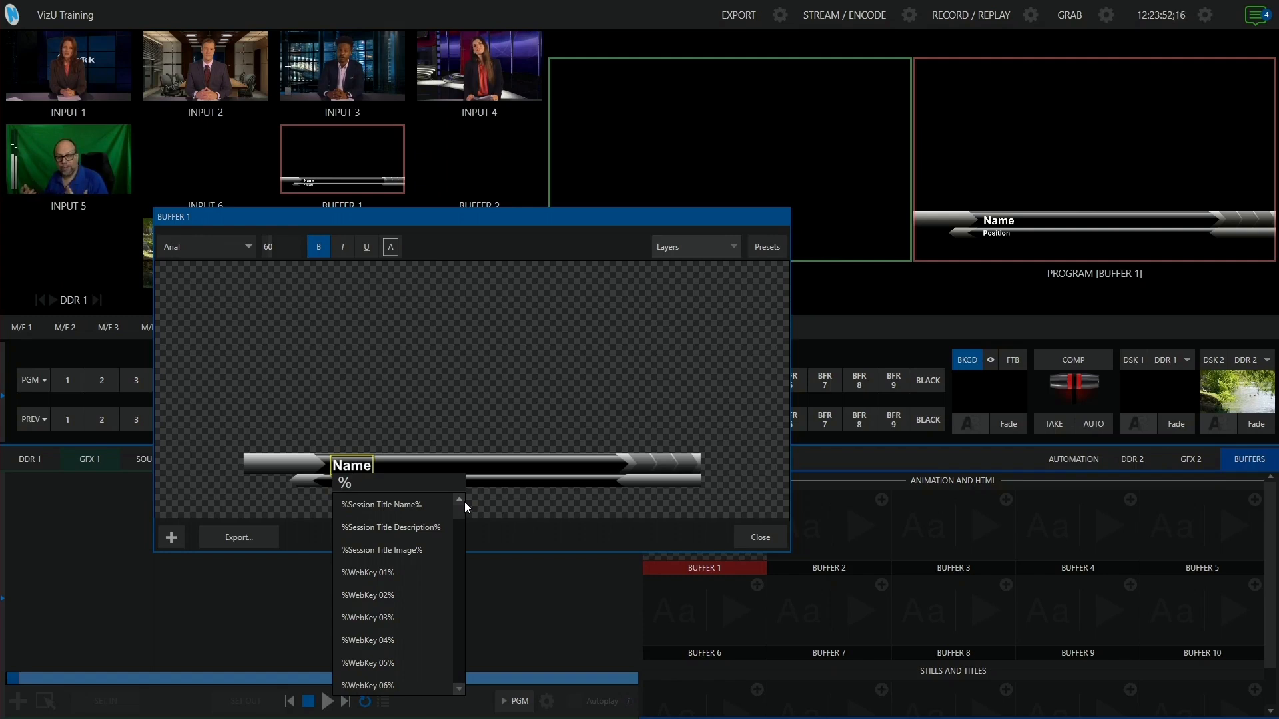
pyautogui.write('tim')
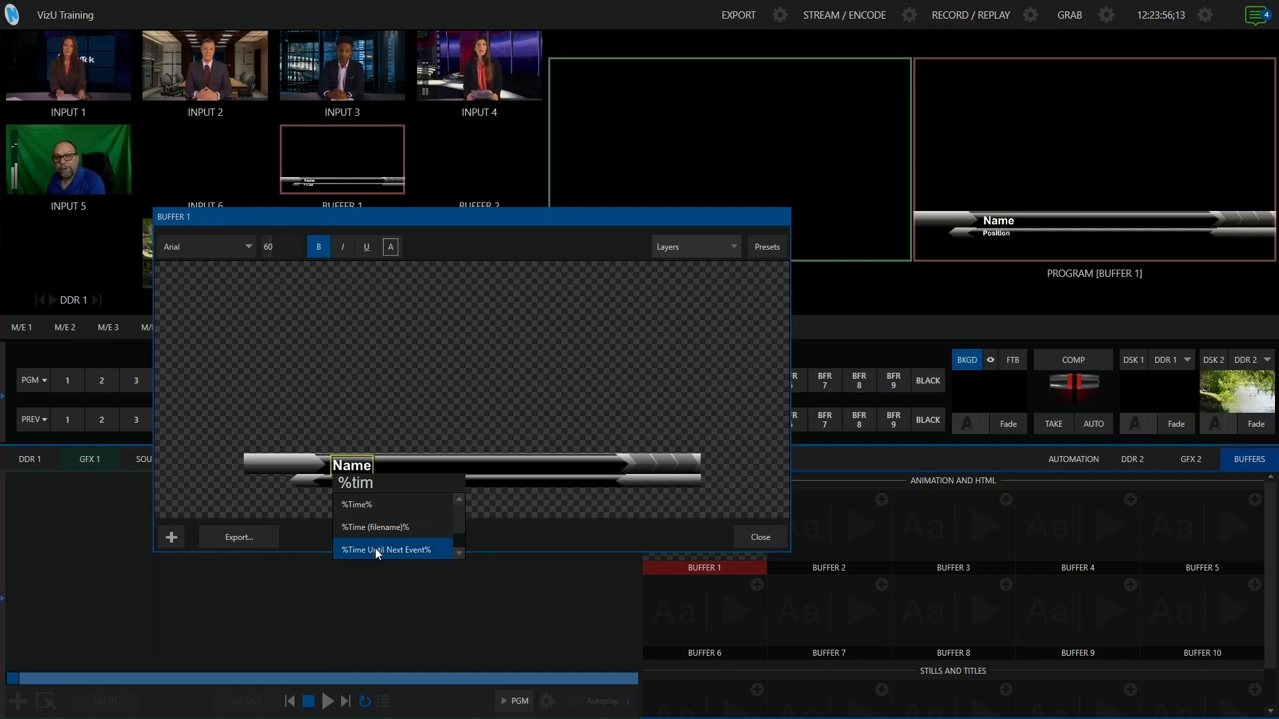
pyautogui.click(366, 505)
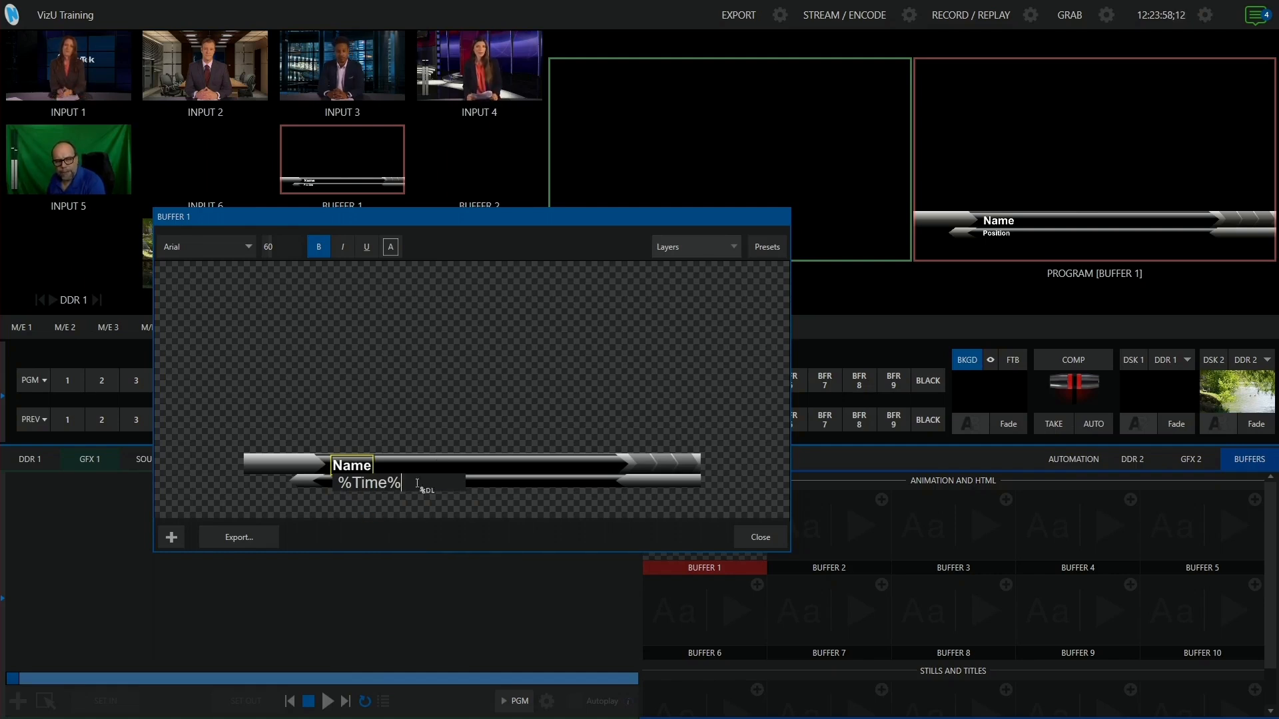
pyautogui.click(465, 392)
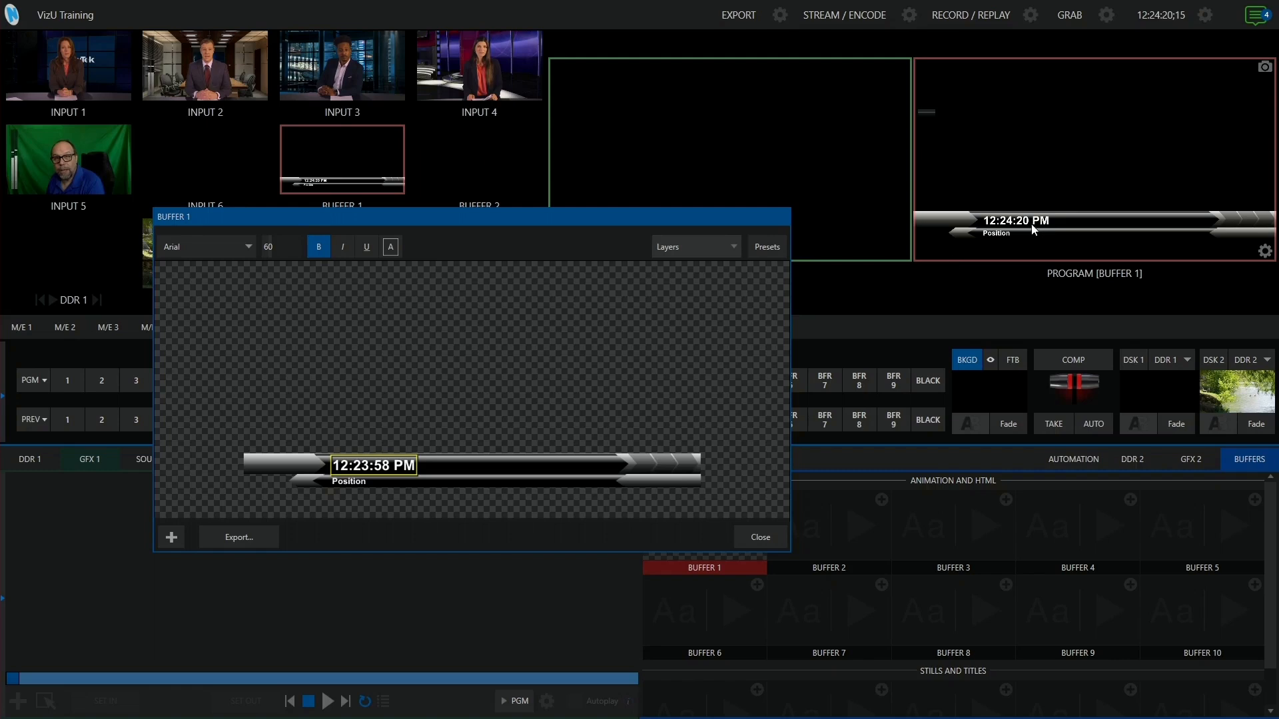
# - Replace the Position text with the %Date% variable and close the title editor
pyautogui.doubleClick(353, 482)
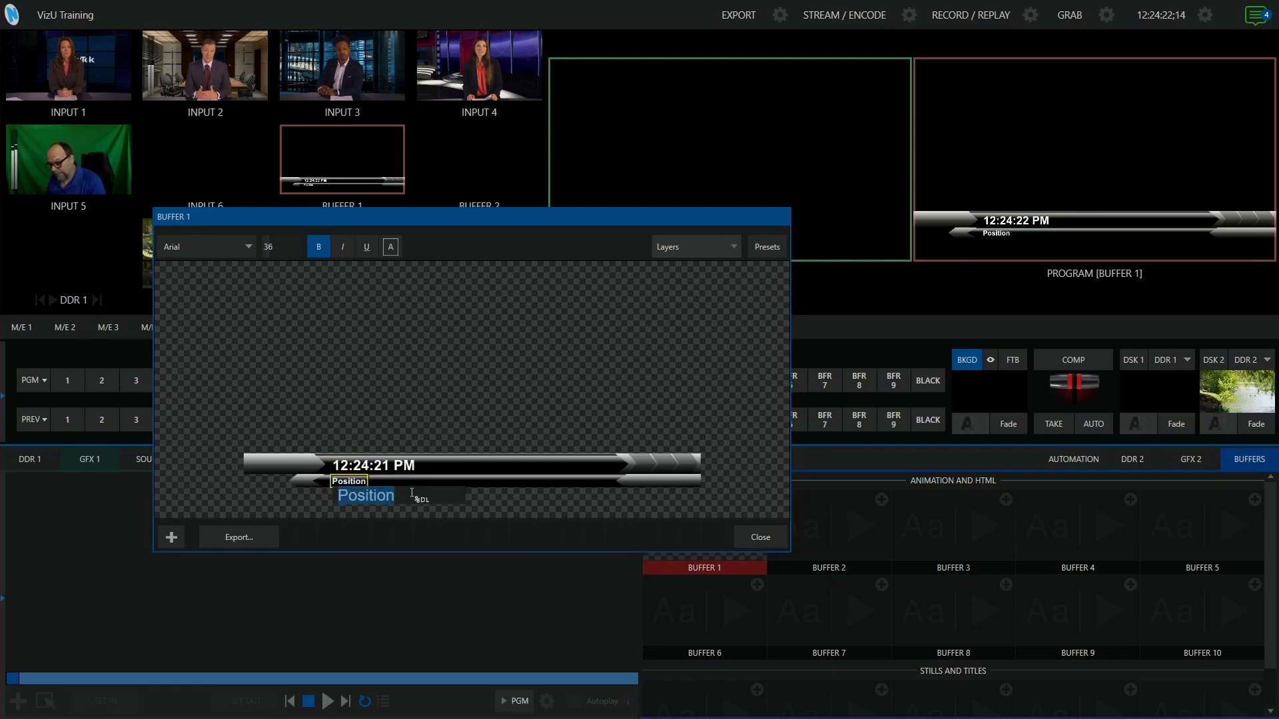
pyautogui.write('%')
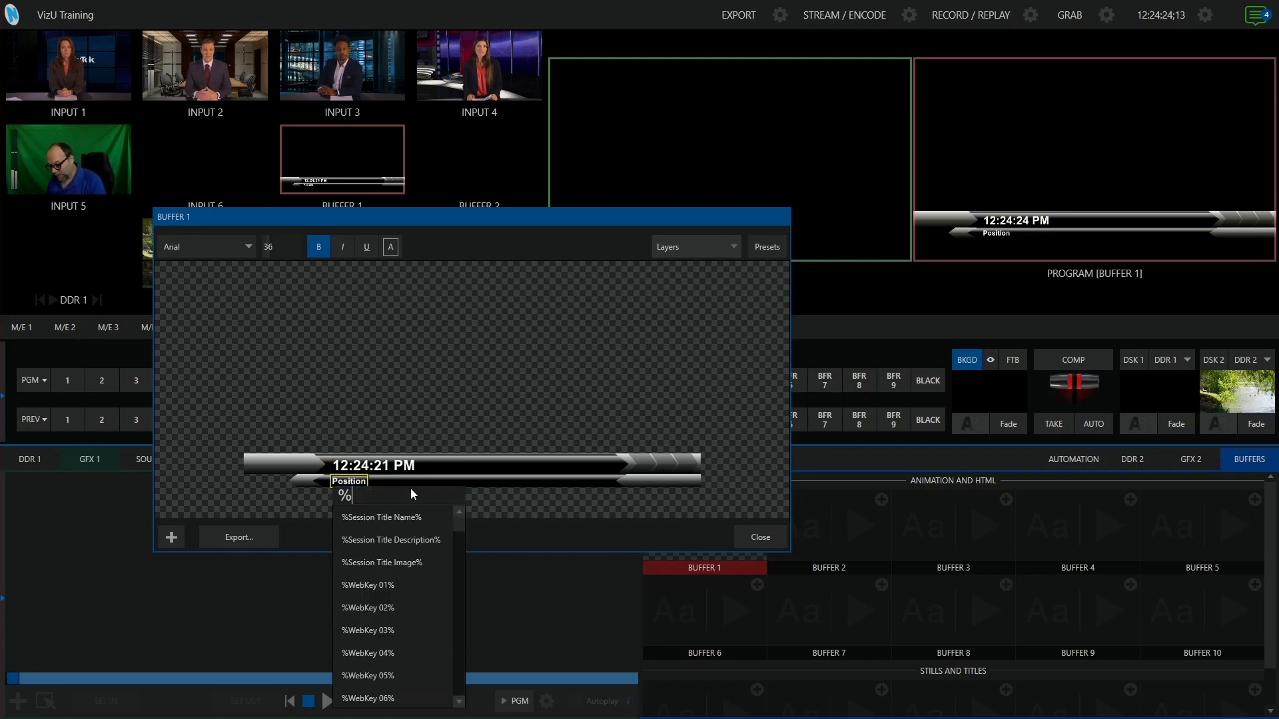
pyautogui.write('date')
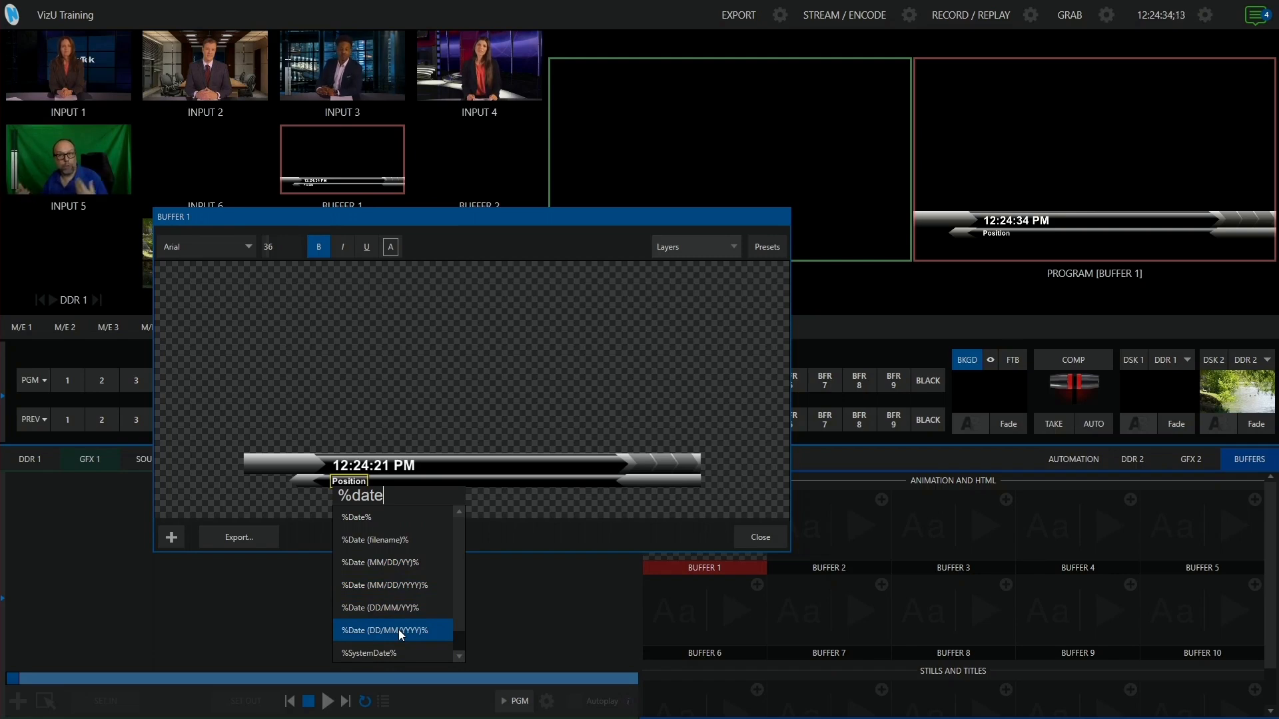
pyautogui.click(375, 519)
pyautogui.click(519, 403)
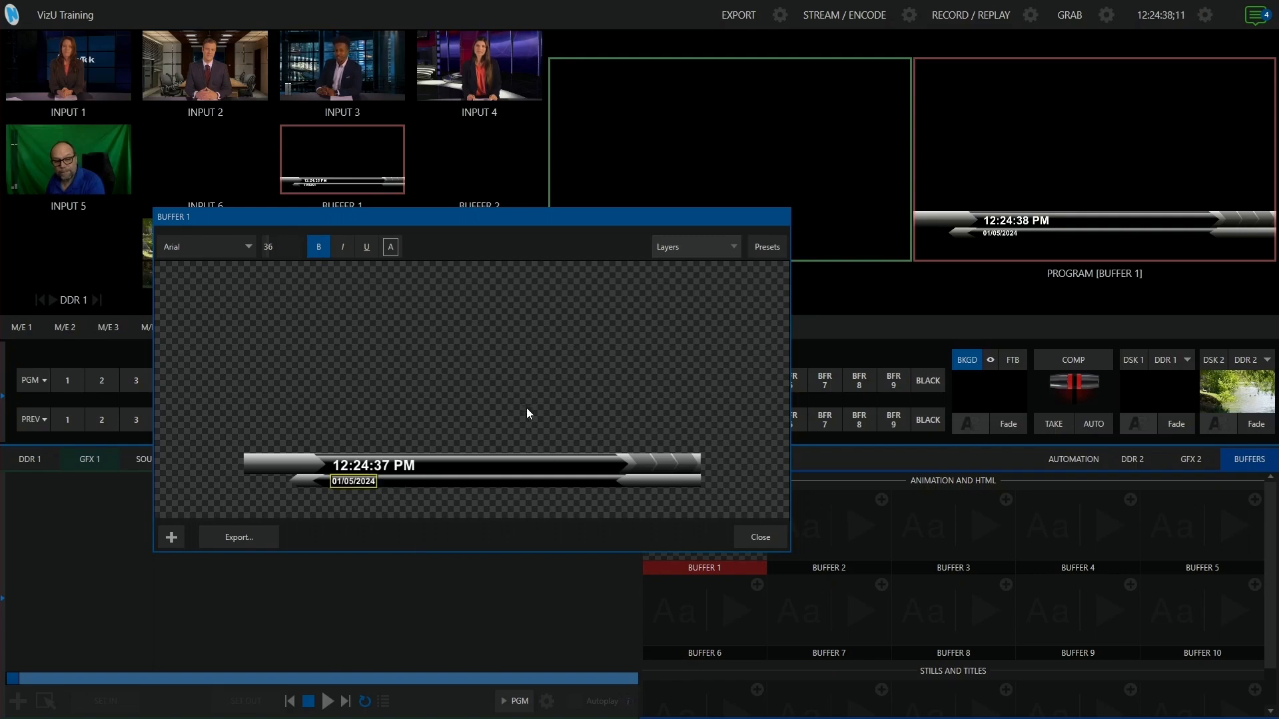
pyautogui.click(739, 537)
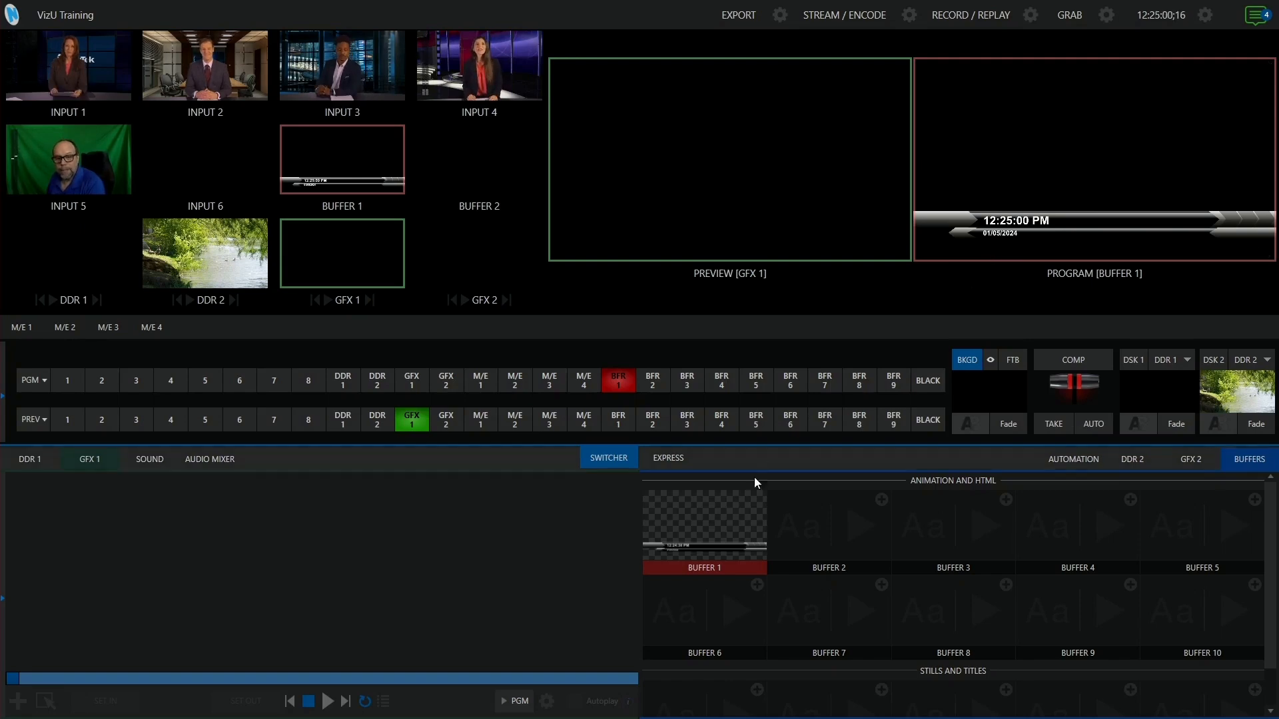
# - Reopen the Buffer 1 title and replace the date line with the %Day (long)% variable
pyautogui.click(653, 553)
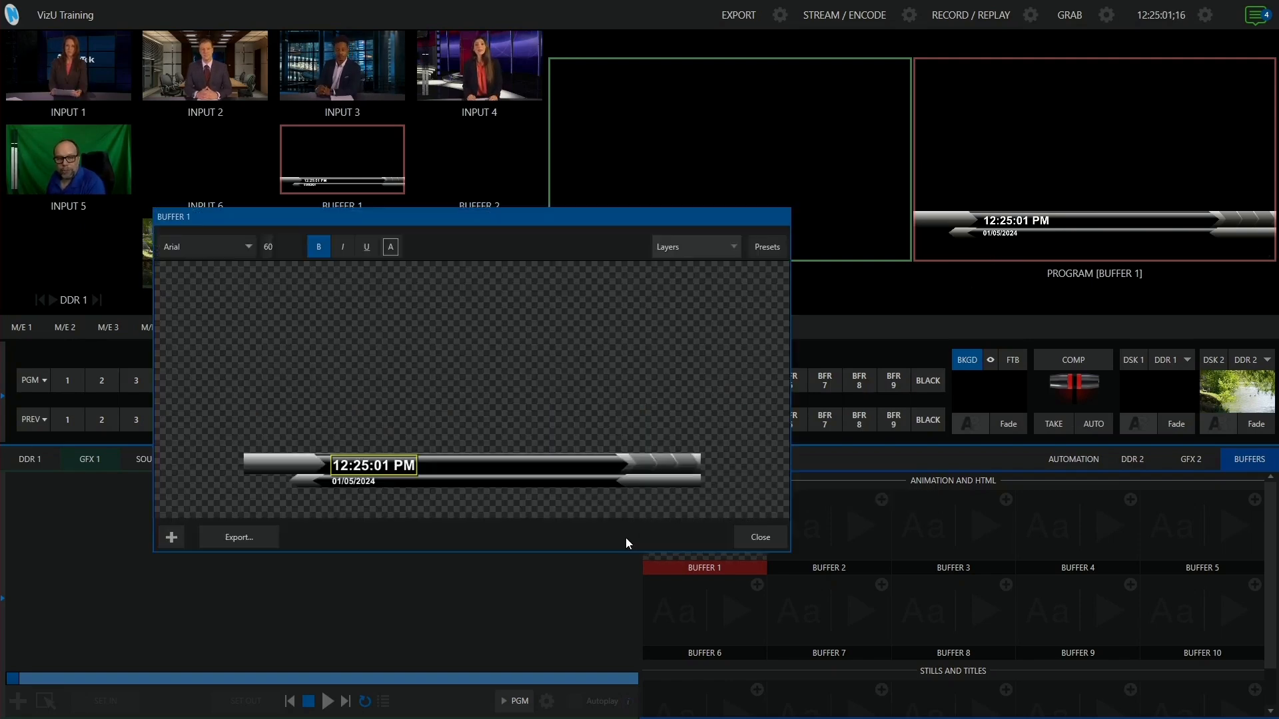
pyautogui.doubleClick(355, 483)
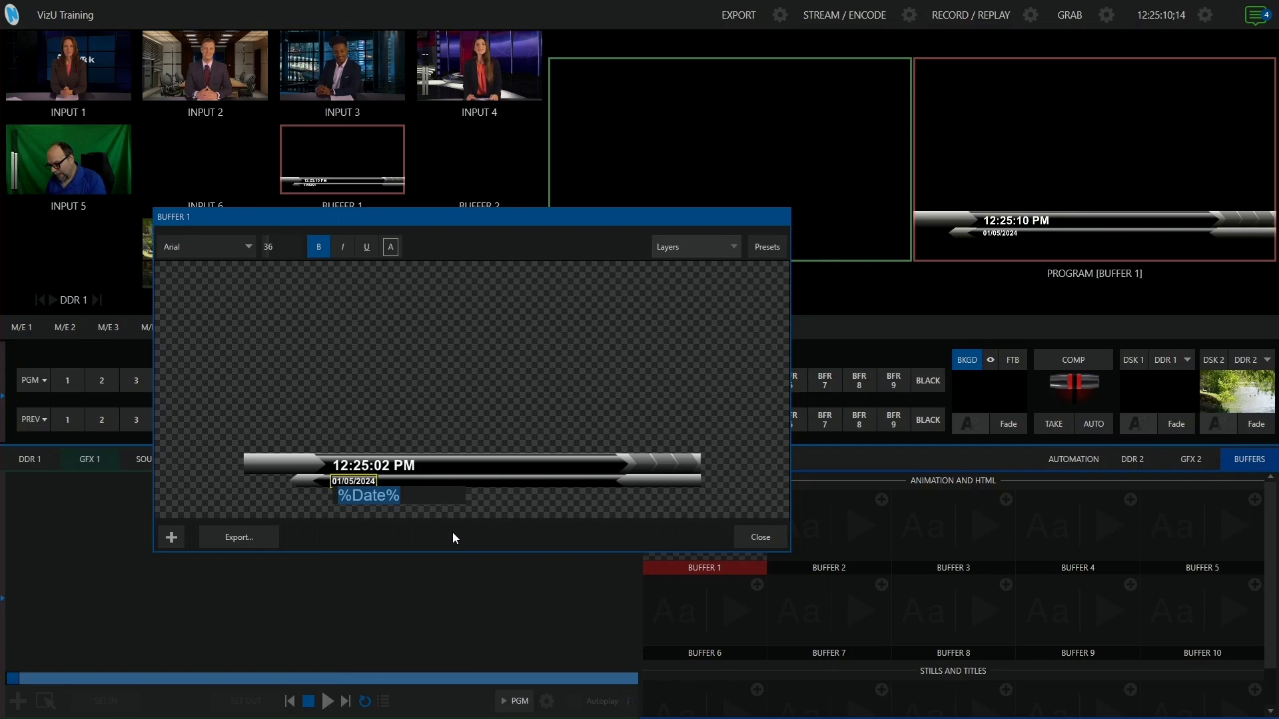
pyautogui.write('%day')
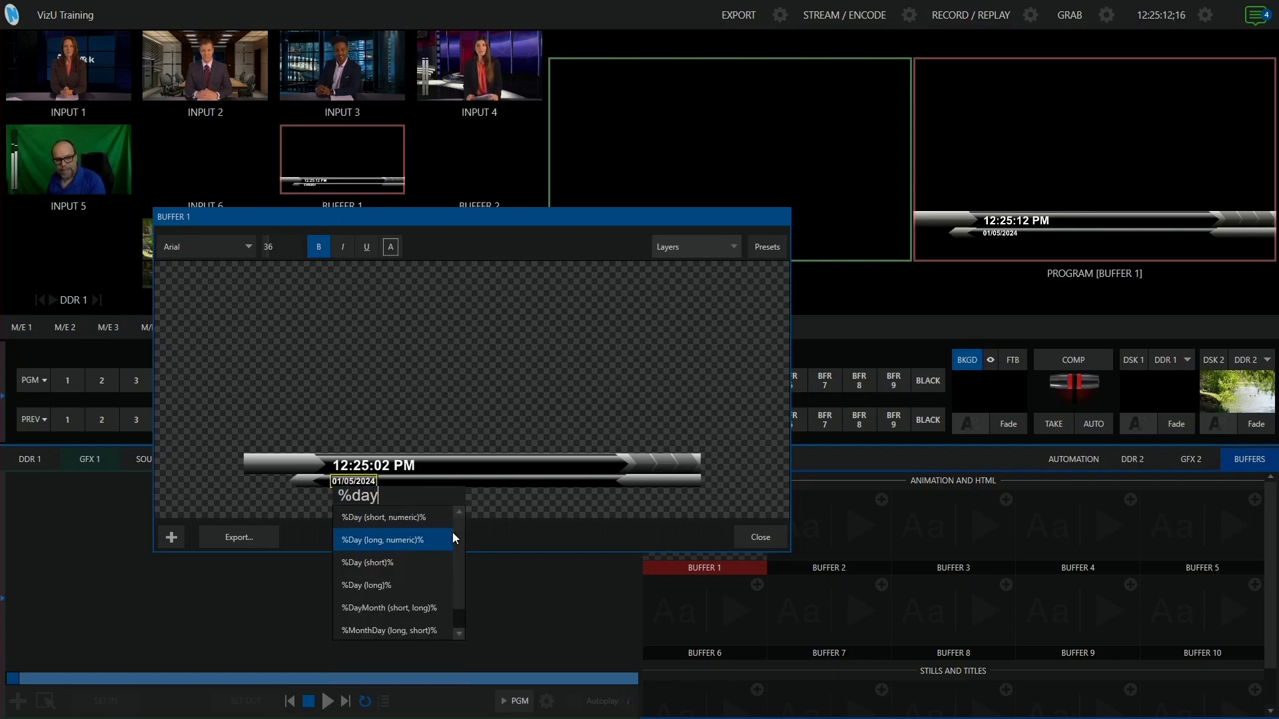
pyautogui.click(404, 585)
pyautogui.click(468, 362)
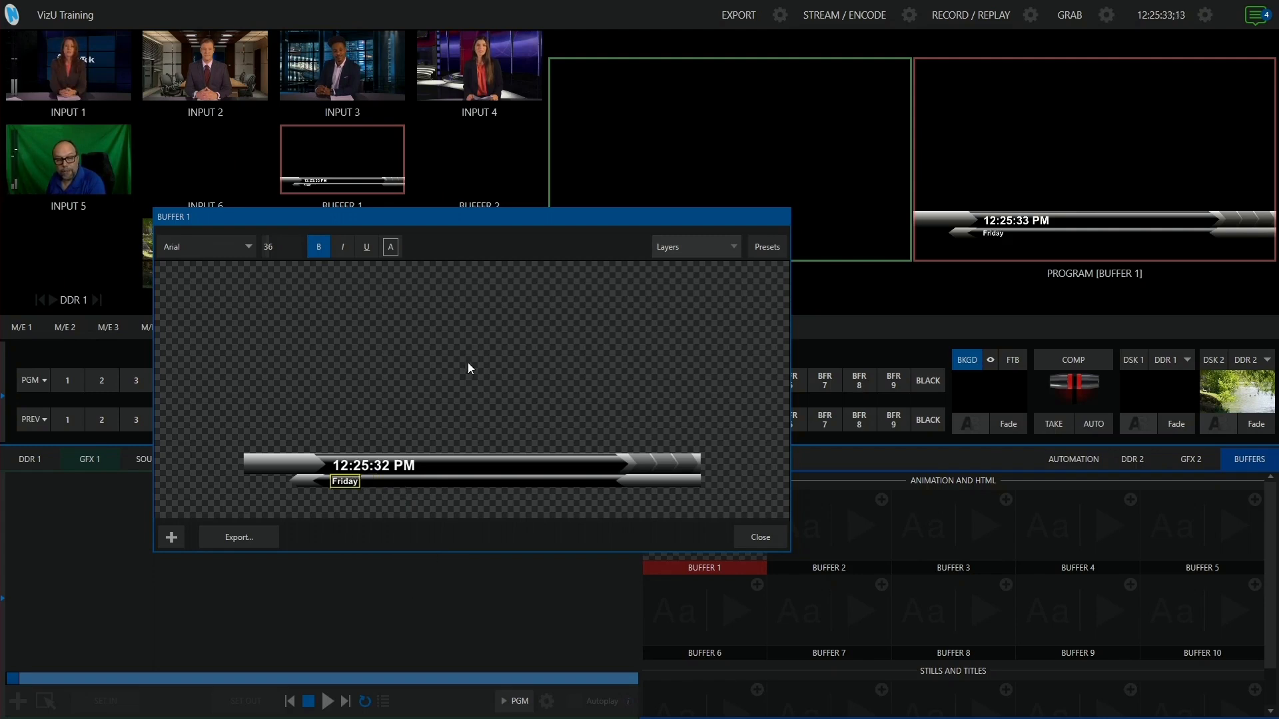
# - Append a comma, a space and the %Month (long)% variable after the day variable in the second line
pyautogui.doubleClick(356, 485)
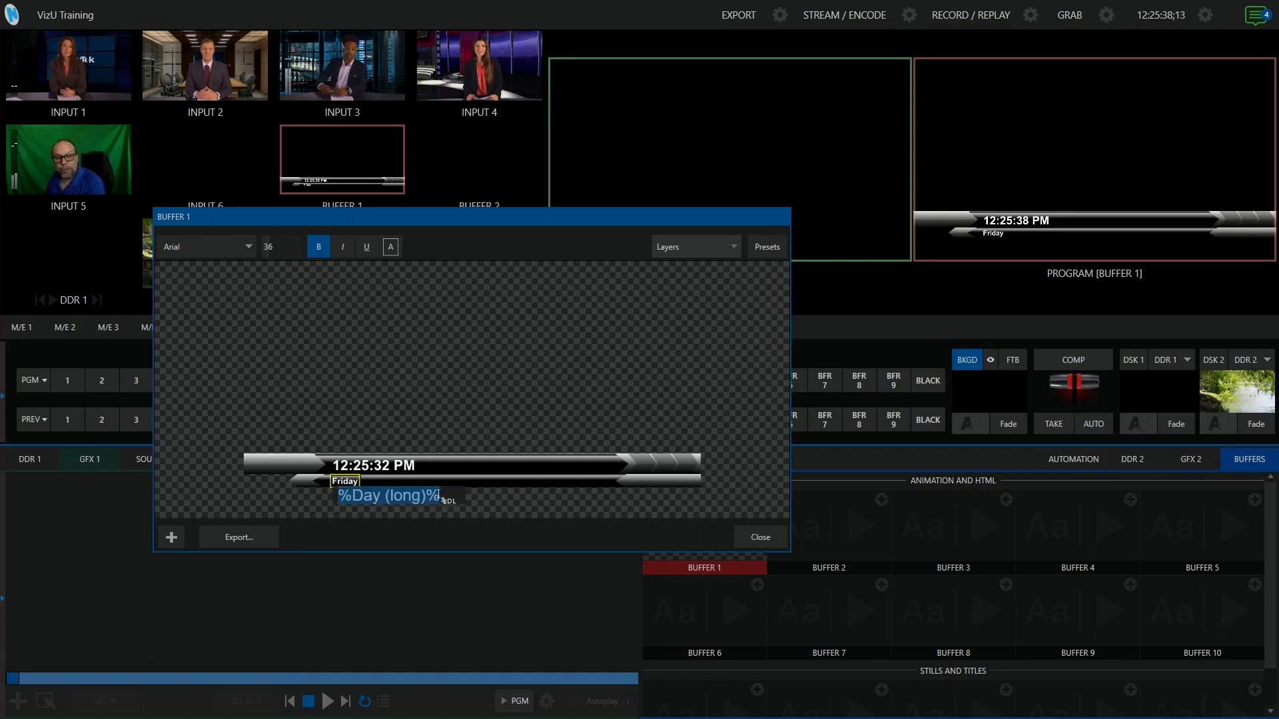
pyautogui.click(465, 507)
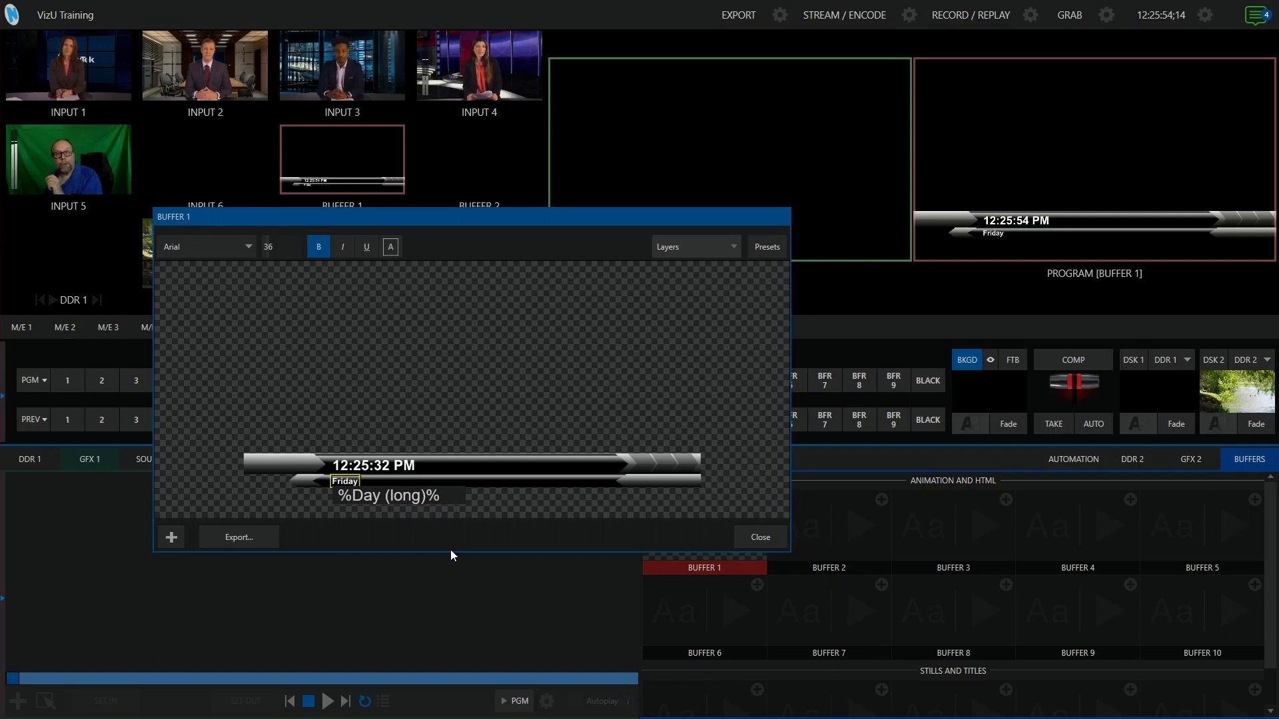
pyautogui.write(', ')
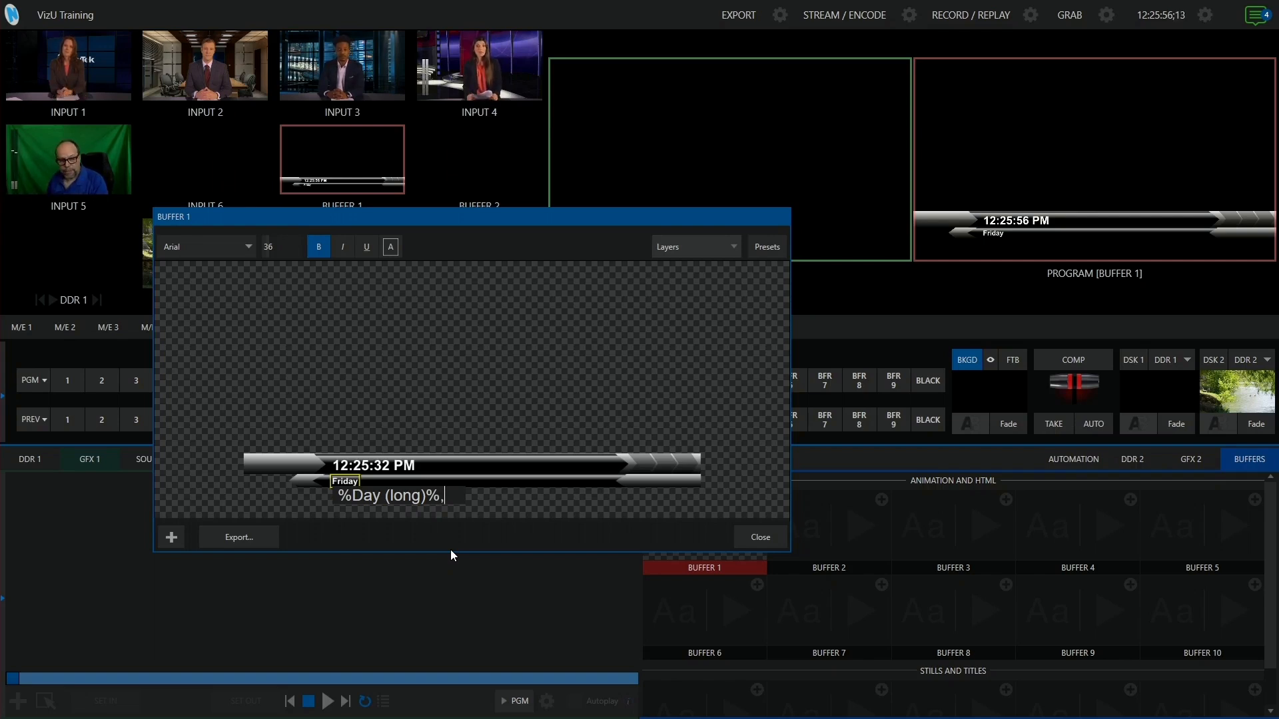
pyautogui.write('%M')
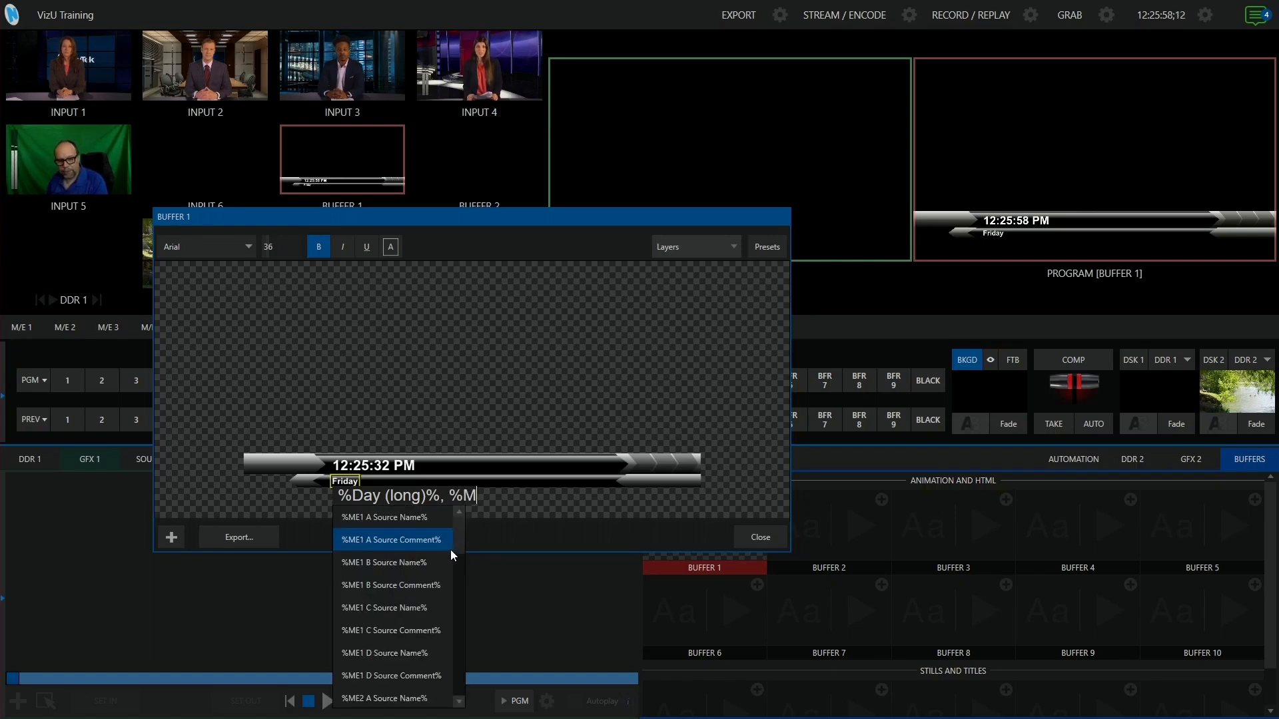
pyautogui.write('on')
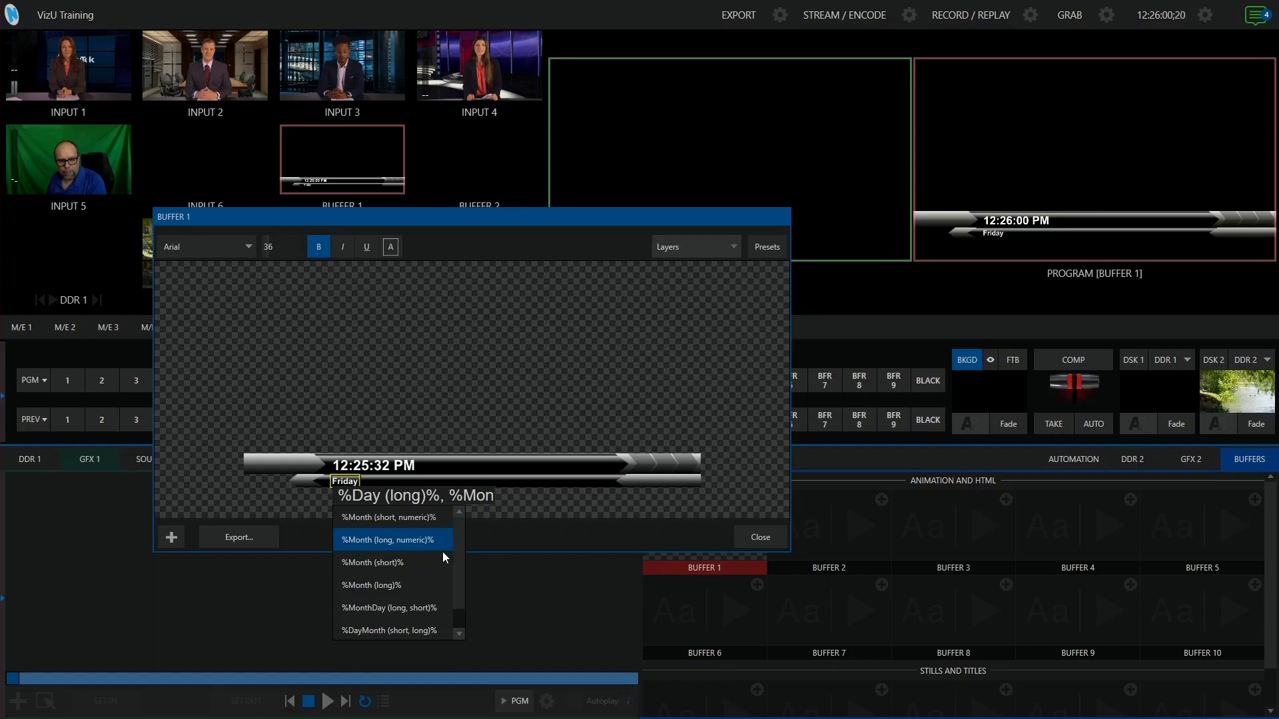
pyautogui.click(401, 585)
pyautogui.press('Return')
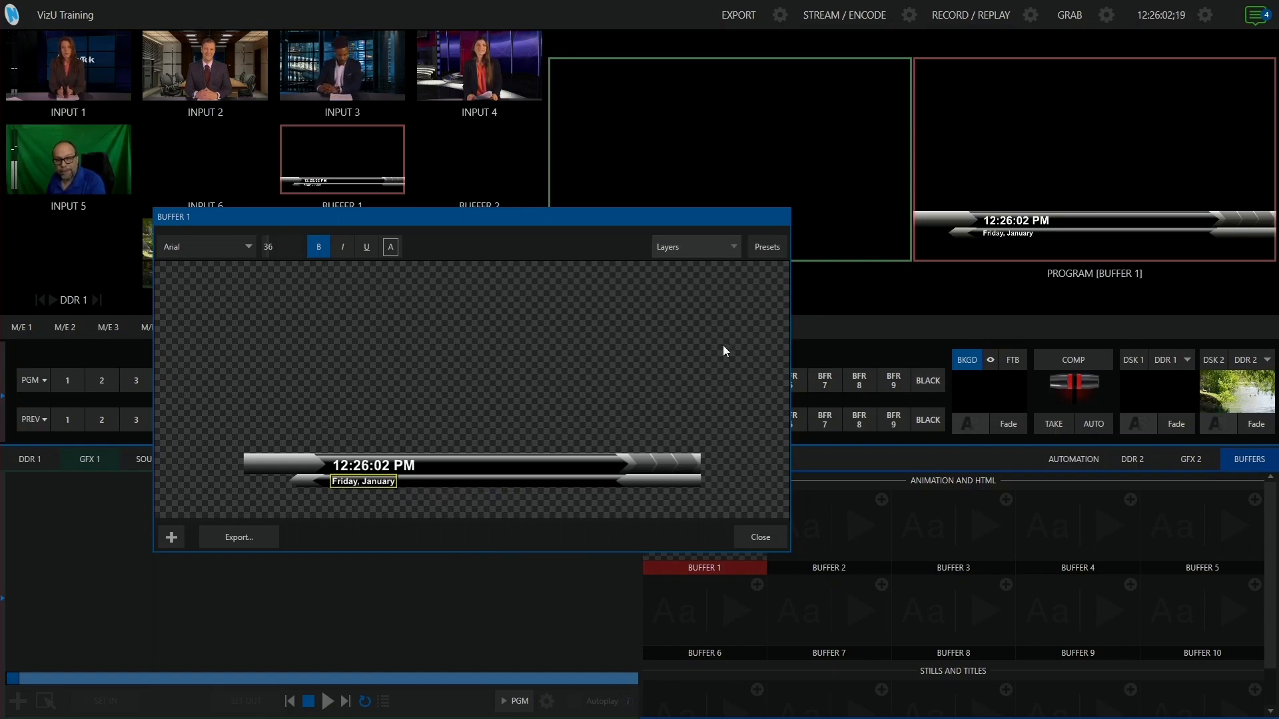
# - Append a space and the %Day (short, numeric)% variable to the end of the second line
pyautogui.doubleClick(403, 483)
pyautogui.click(566, 497)
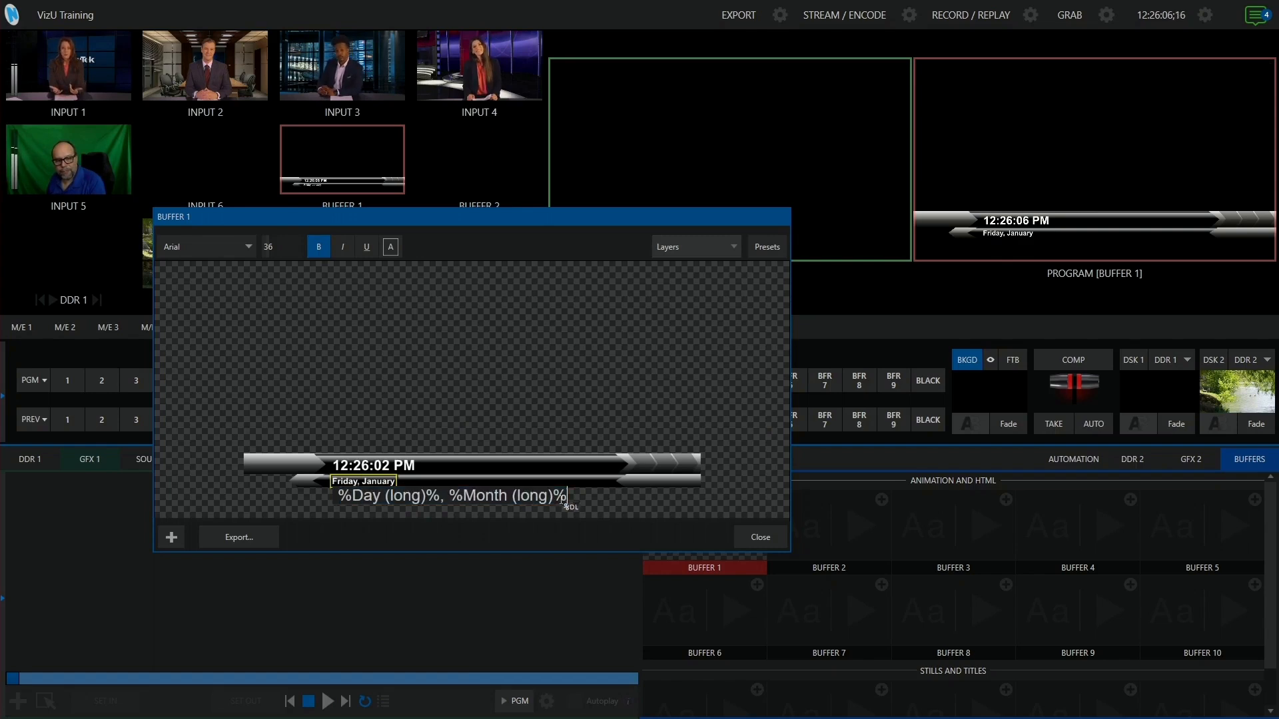
pyautogui.write('%da')
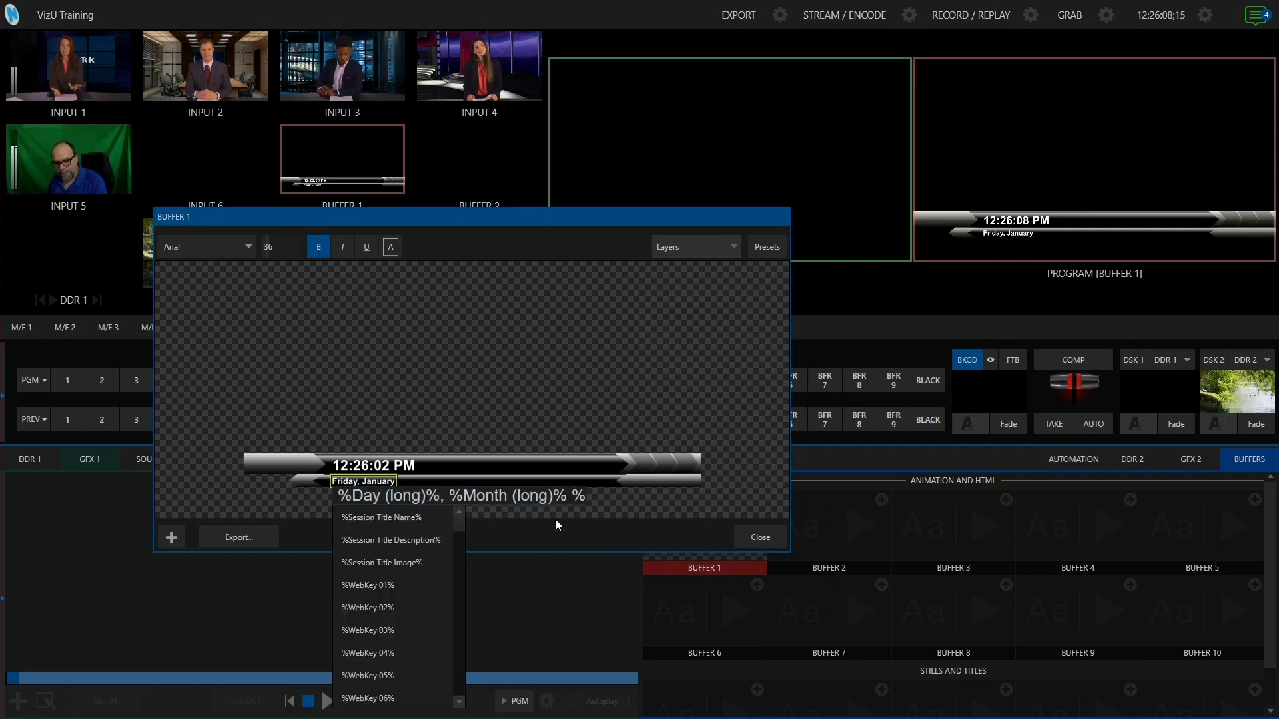
pyautogui.write('y')
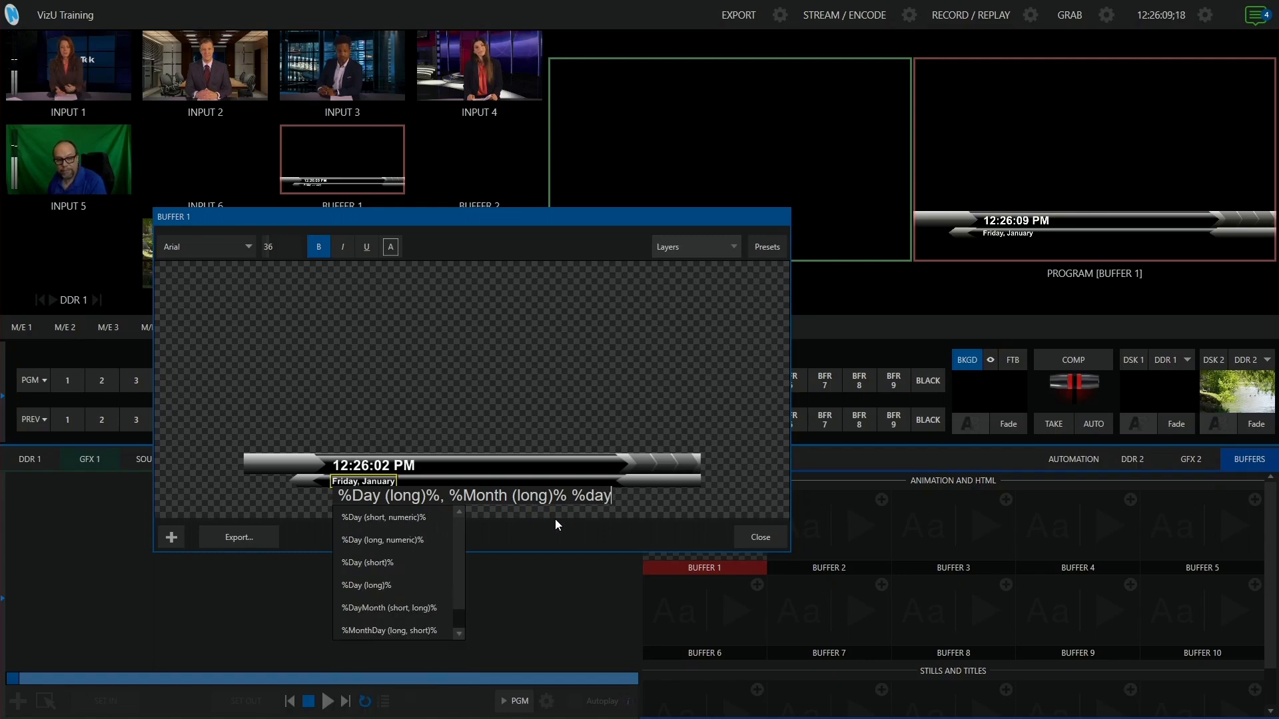
pyautogui.click(390, 518)
pyautogui.press('Return')
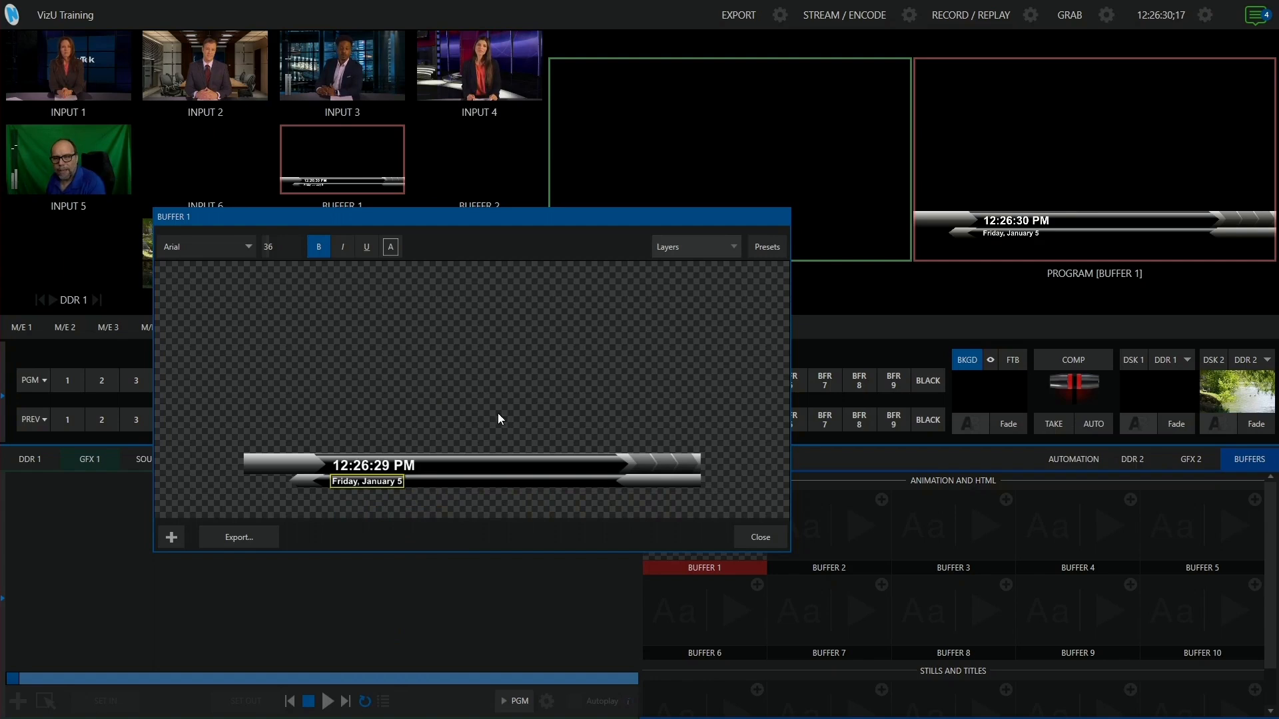